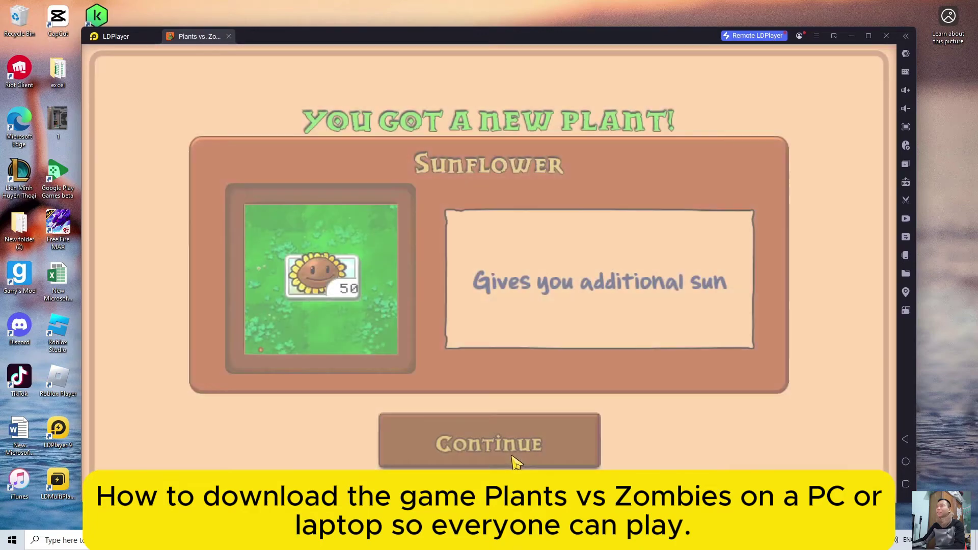
- Continue to the next Plants vs. Zombies level, plant a sunflower in the first tile of the upper lawn row and collect sun
{"action": "left_click", "coordinate": [514, 459]}
{"action": "left_click", "coordinate": [501, 285]}
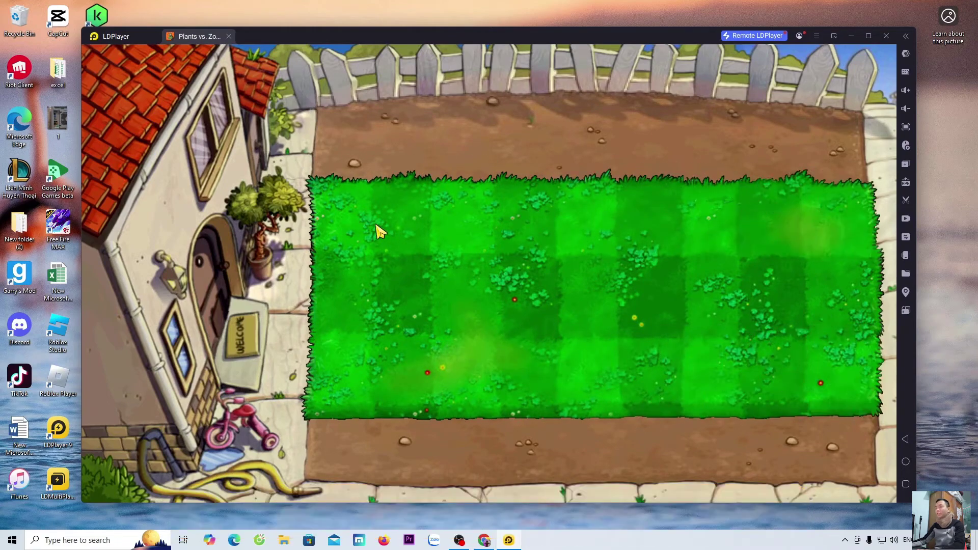
{"action": "left_click", "coordinate": [128, 121]}
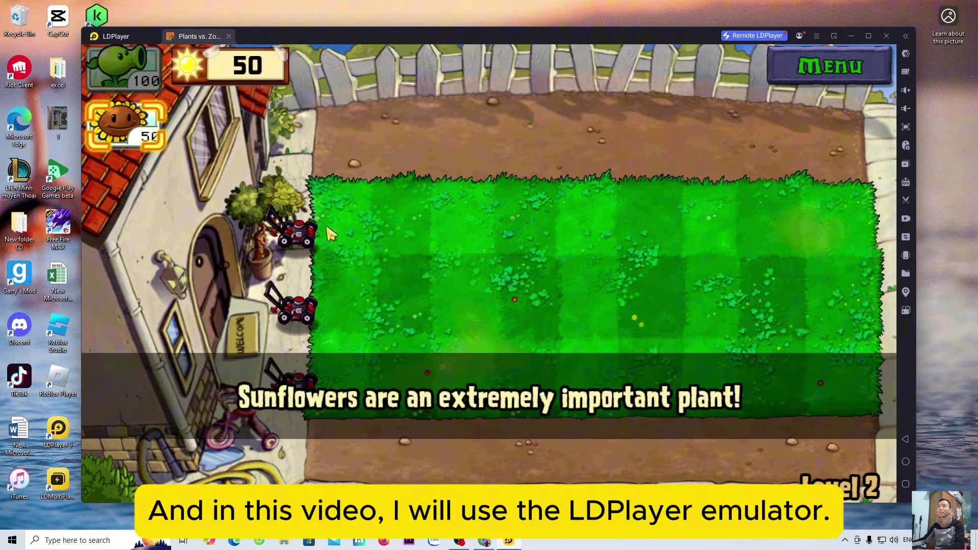
{"action": "left_click", "coordinate": [336, 219]}
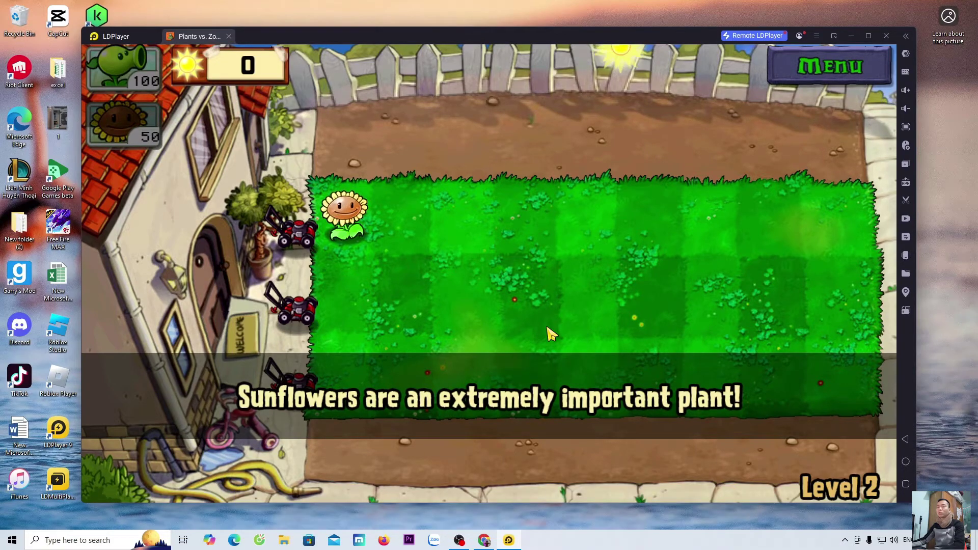
{"action": "left_click", "coordinate": [621, 81]}
{"action": "left_click", "coordinate": [343, 205]}
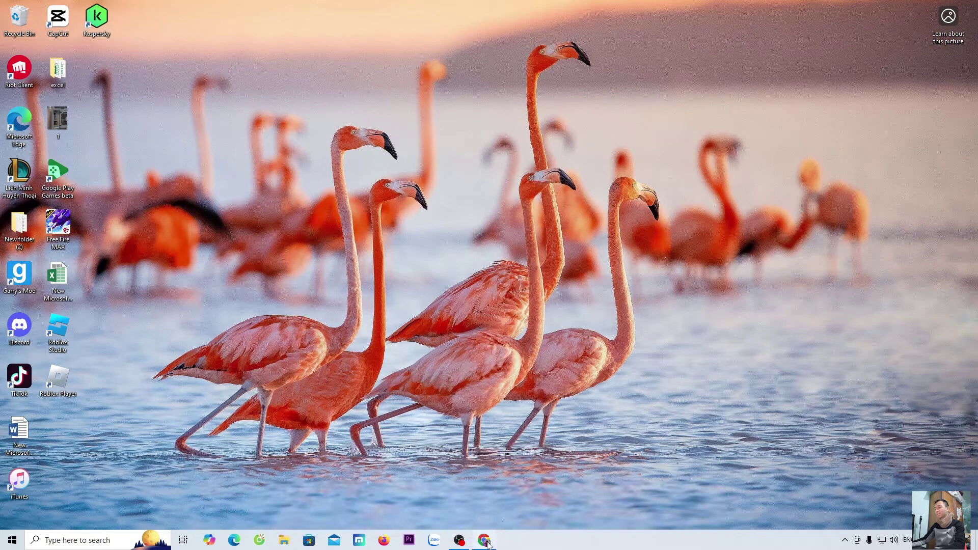
- Switch to Chrome, download LDPlayer 9 from the LDPlayer website and launch the downloaded installer
{"action": "mouse_move", "coordinate": [487, 542]}
{"action": "left_click", "coordinate": [478, 484]}
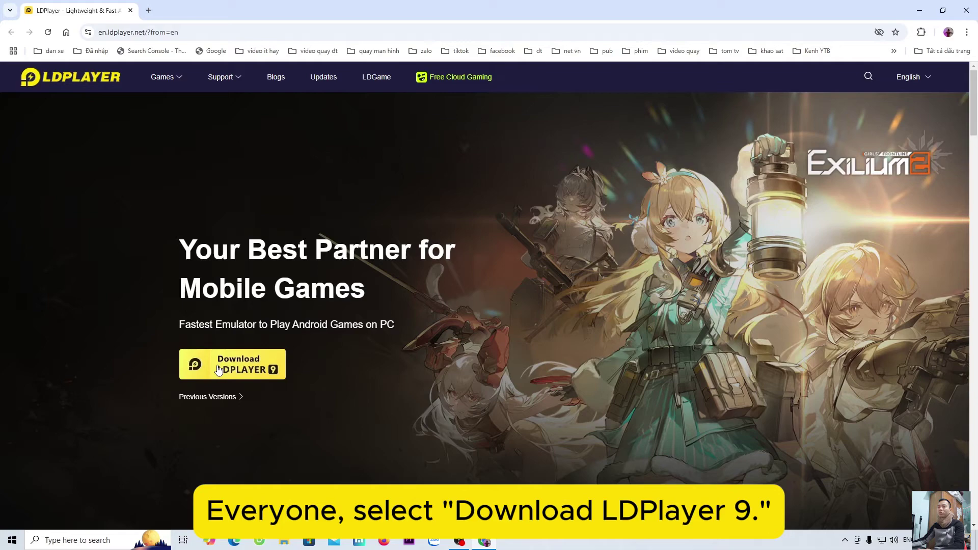
{"action": "left_click", "coordinate": [256, 370]}
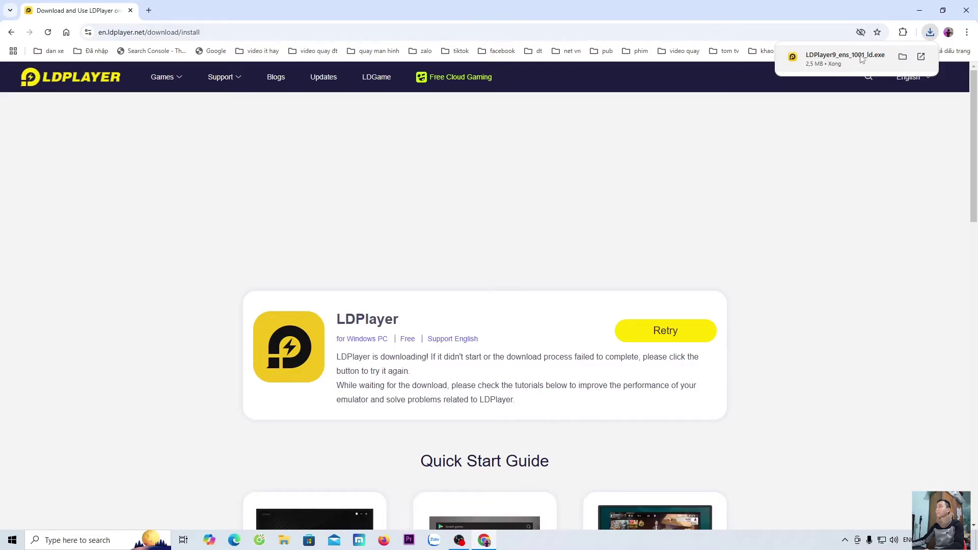
{"action": "left_click", "coordinate": [862, 59]}
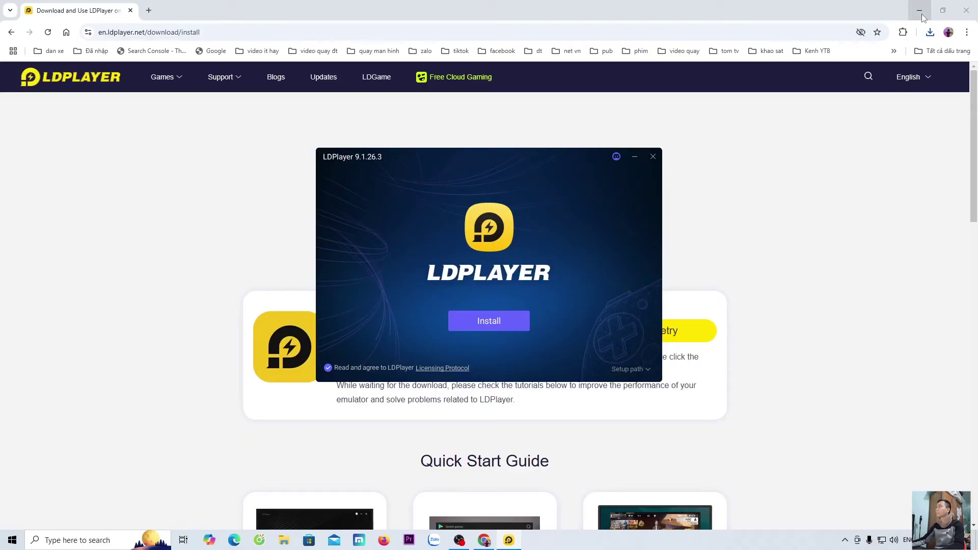
- Minimize the browser, choose Local Disk (C:) as the setup location and install LDPlayer
{"action": "left_click", "coordinate": [919, 10]}
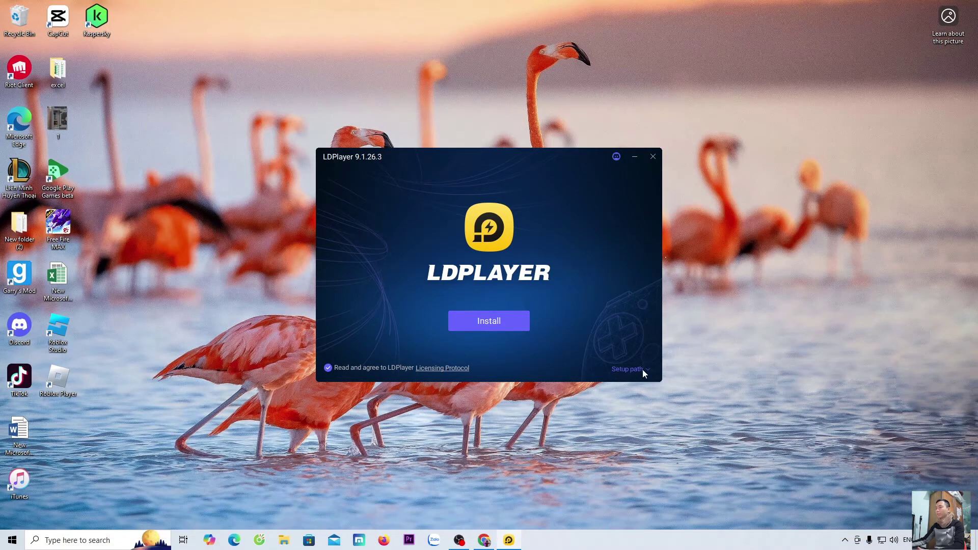
{"action": "left_click", "coordinate": [627, 369]}
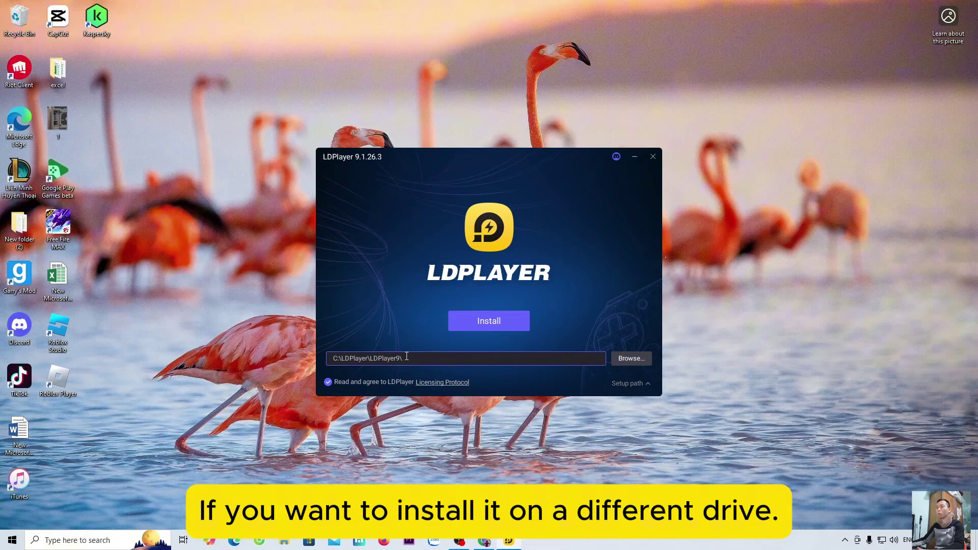
{"action": "left_click", "coordinate": [629, 358]}
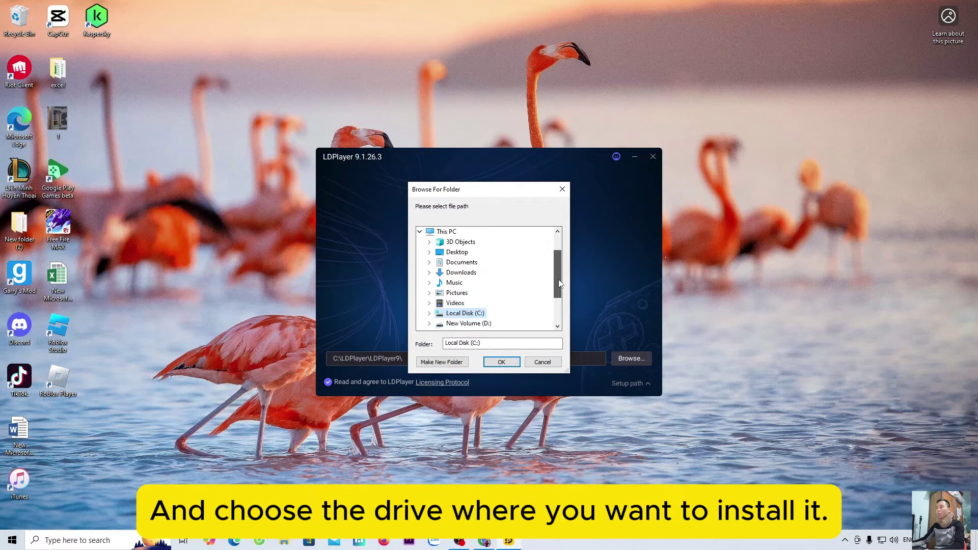
{"action": "scroll", "coordinate": [558, 283], "scroll_direction": "down", "scroll_amount": 1}
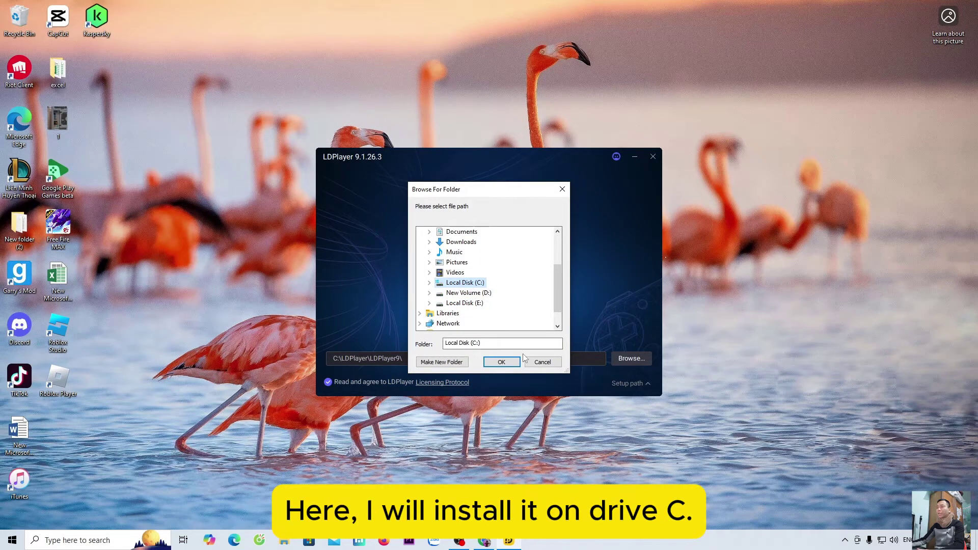
{"action": "left_click", "coordinate": [502, 362]}
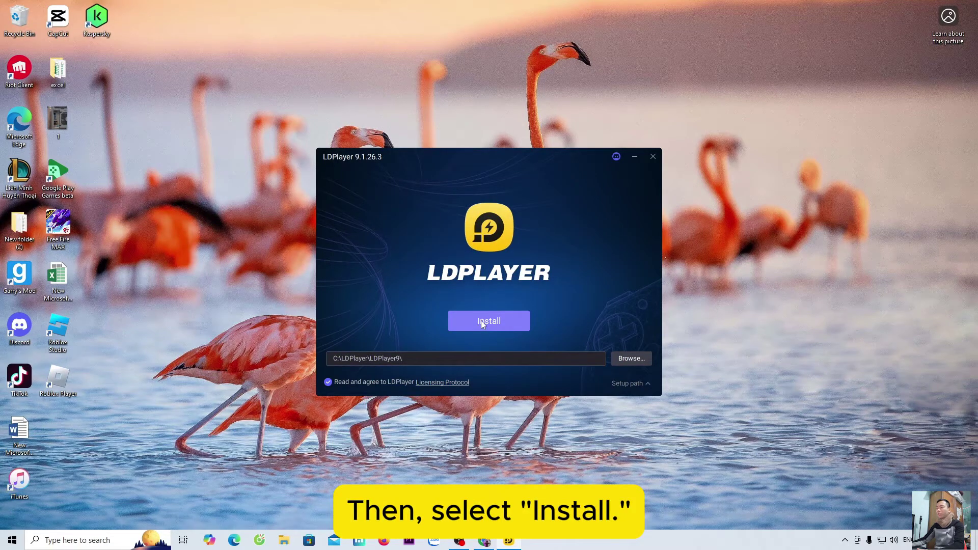
{"action": "left_click", "coordinate": [500, 321]}
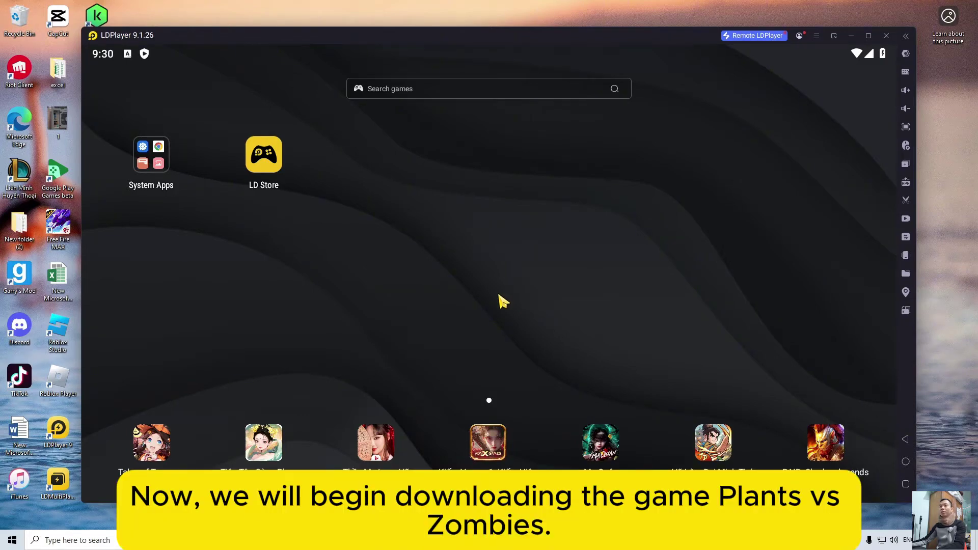
- Open the Play Store from the System Apps folder and submit the Google account's e-mail address for sign-in
{"action": "left_click", "coordinate": [157, 162]}
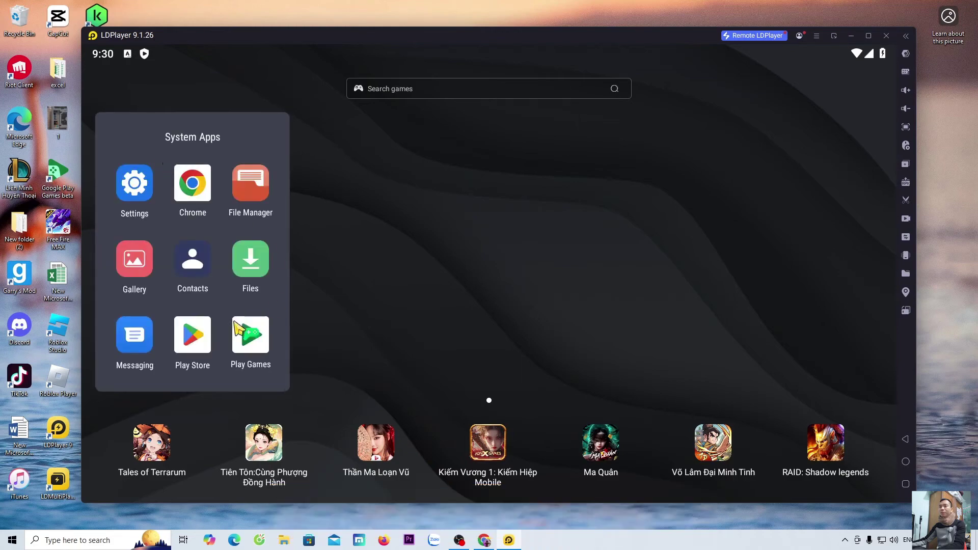
{"action": "left_click", "coordinate": [191, 339]}
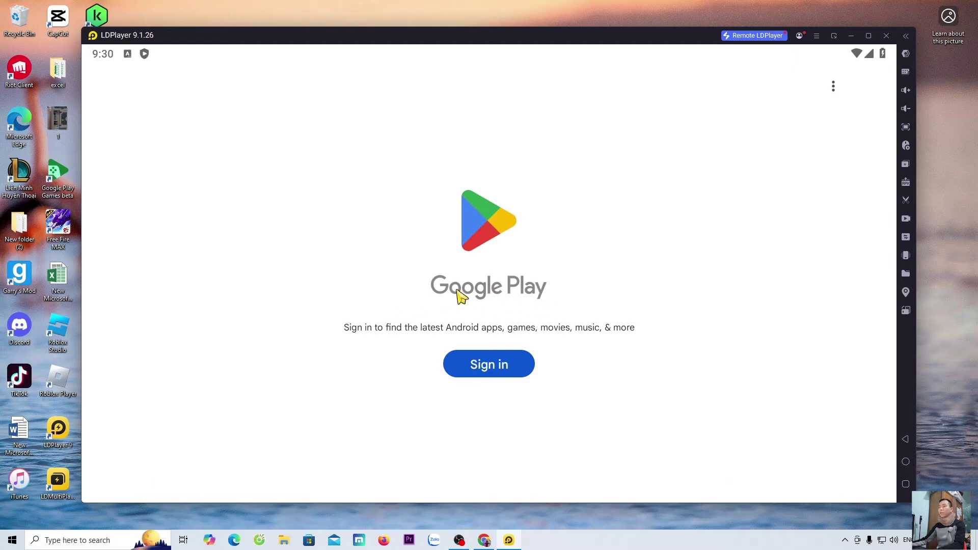
{"action": "left_click", "coordinate": [500, 367]}
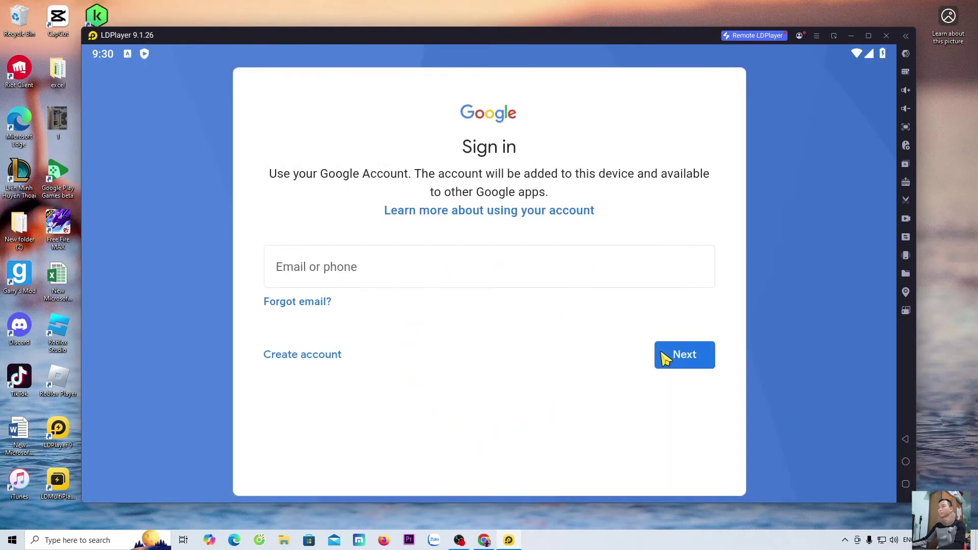
{"action": "left_click", "coordinate": [472, 278]}
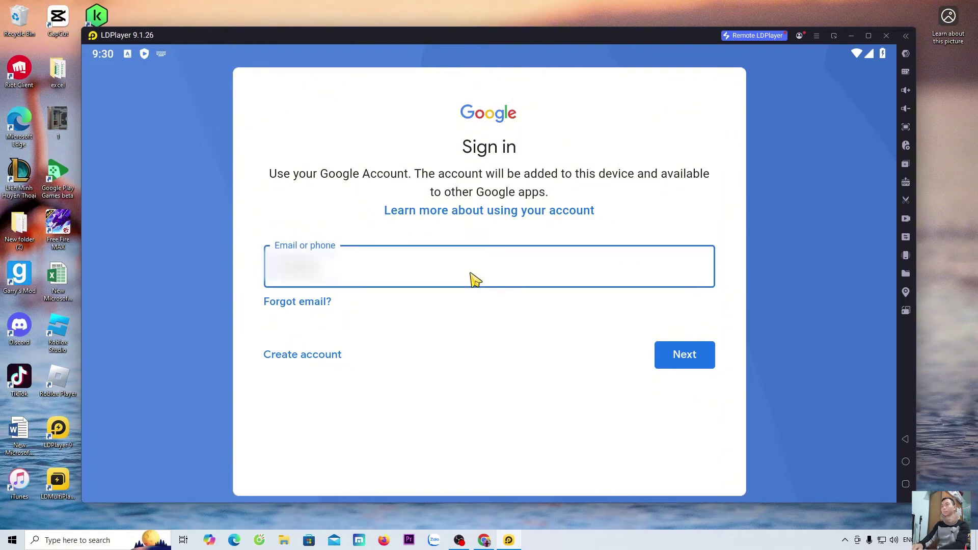
{"action": "type", "text": "@gma"}
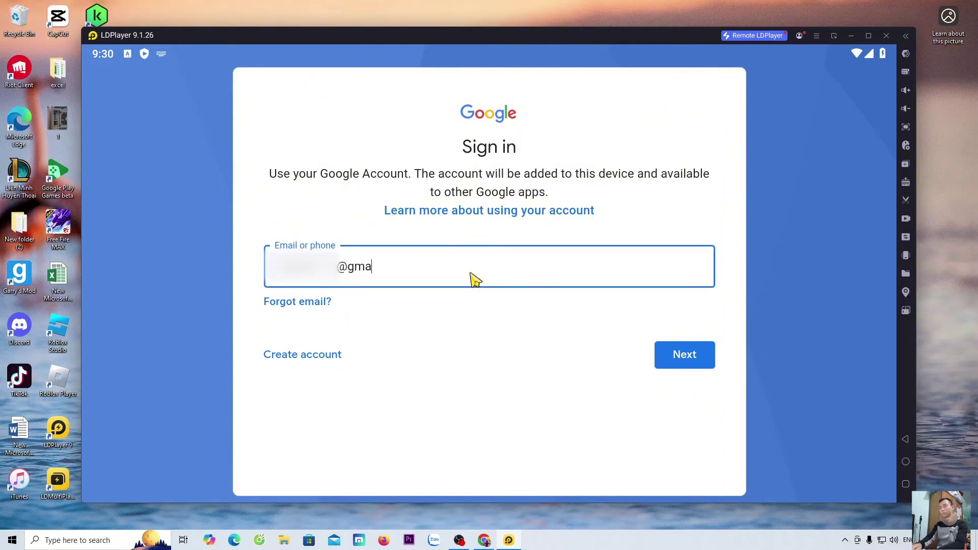
{"action": "type", "text": "il.com"}
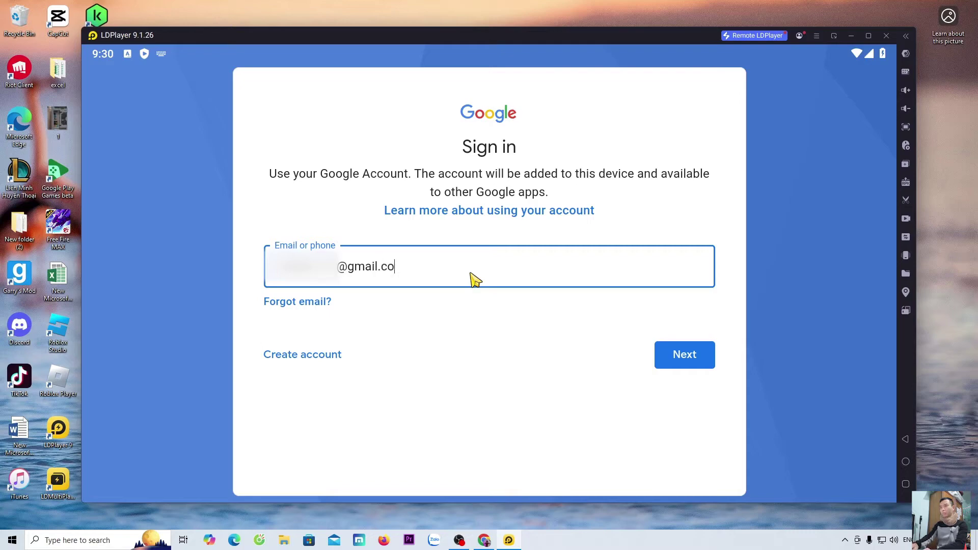
{"action": "left_click", "coordinate": [691, 367]}
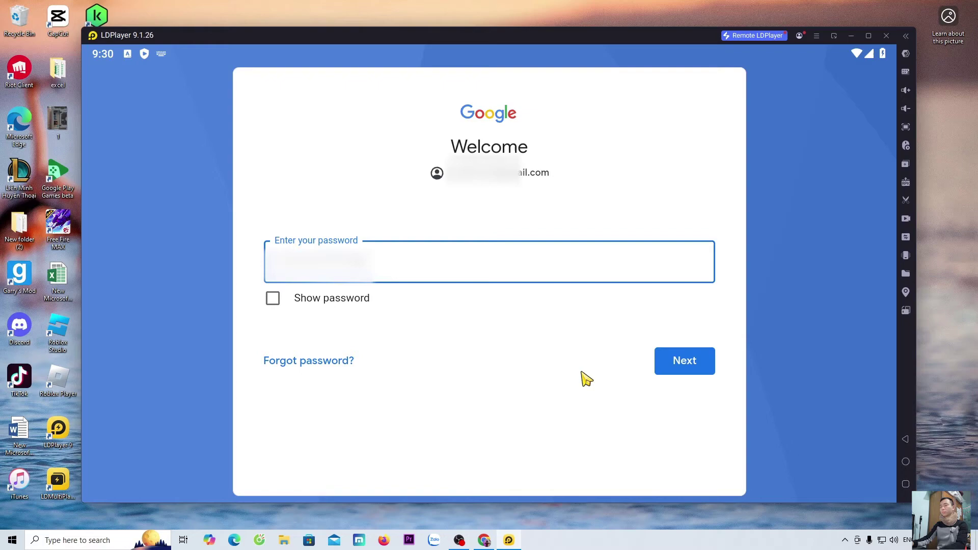
- Submit the Google account password, agree to the terms of service and accept the Google services settings
{"action": "left_click", "coordinate": [675, 366]}
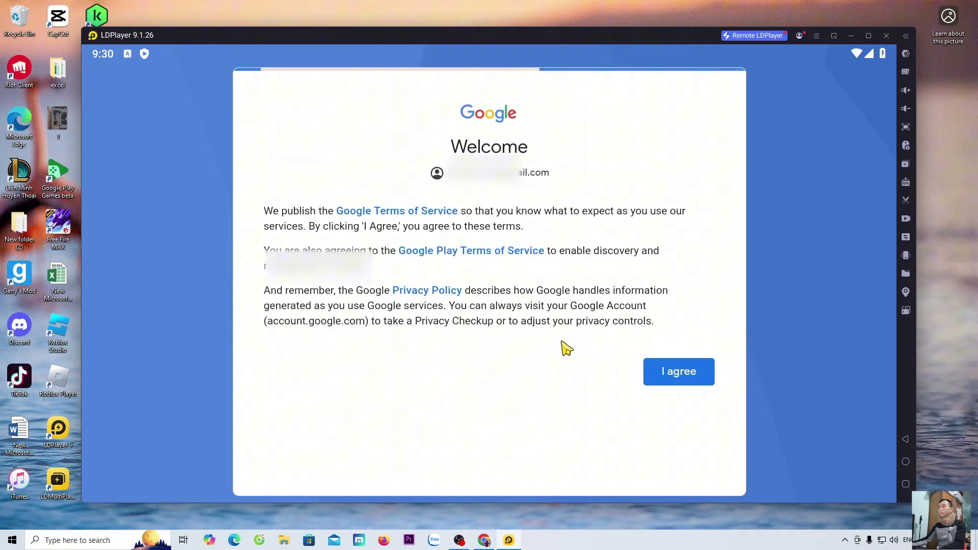
{"action": "left_click", "coordinate": [681, 375]}
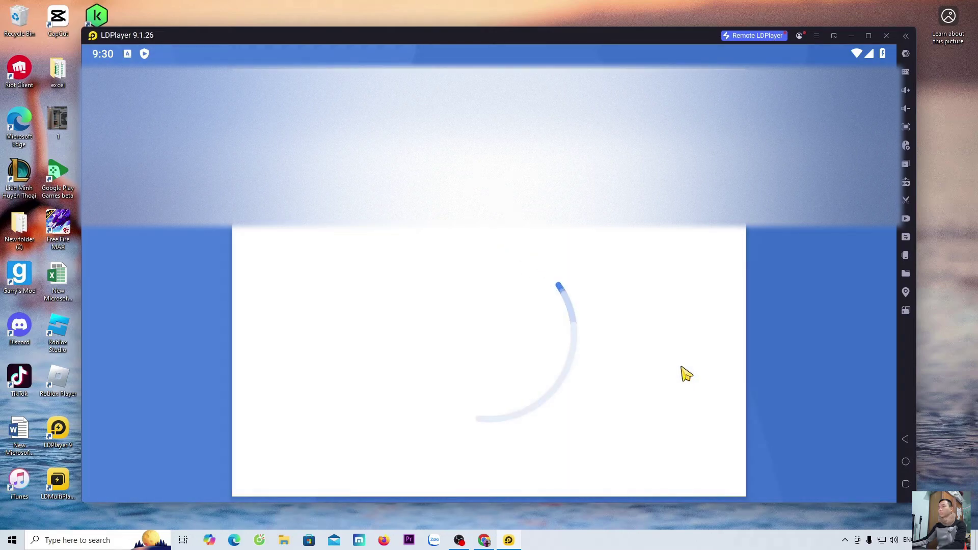
{"action": "left_click", "coordinate": [683, 486]}
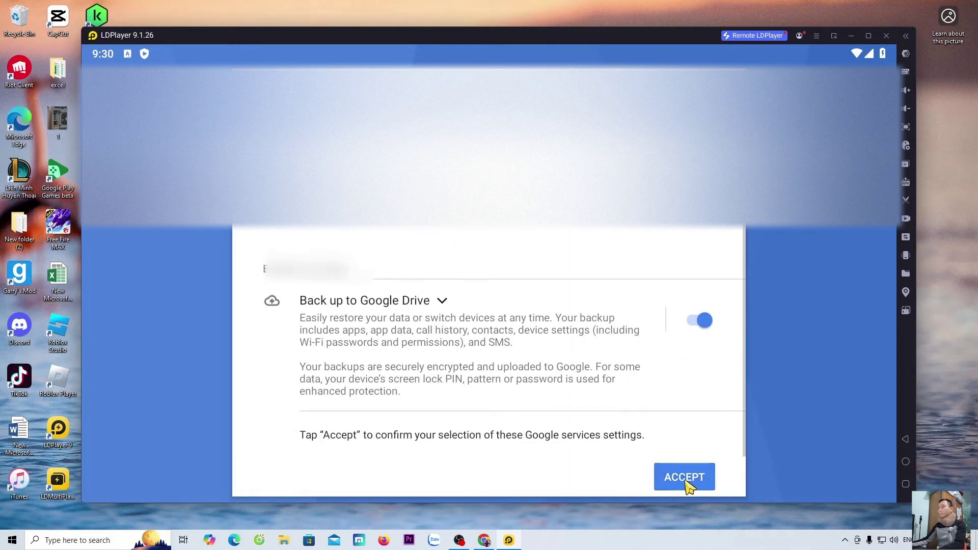
{"action": "left_click", "coordinate": [684, 478]}
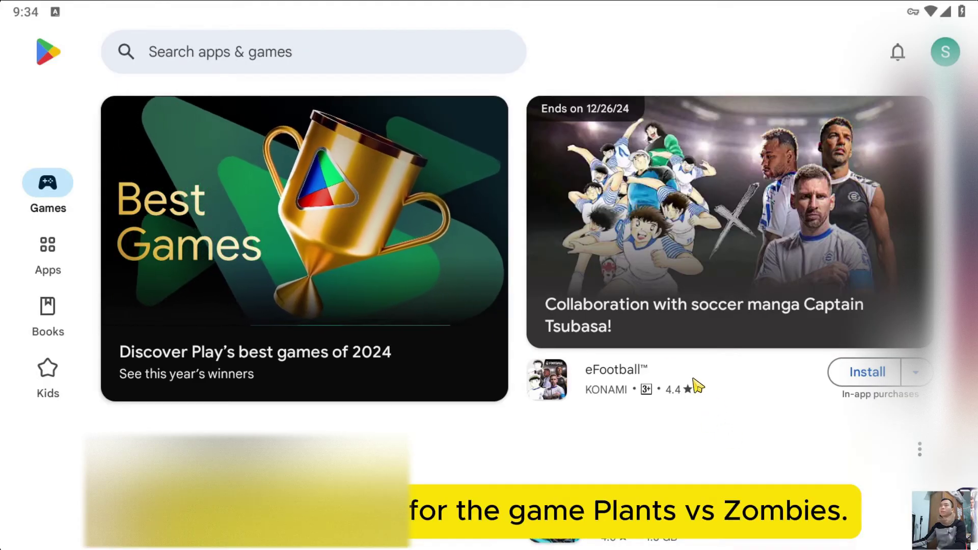
- Search the Play Store for "plants vs zombies", install Plants vs. Zombies by Electronic Arts and close the store
{"action": "left_click", "coordinate": [332, 53]}
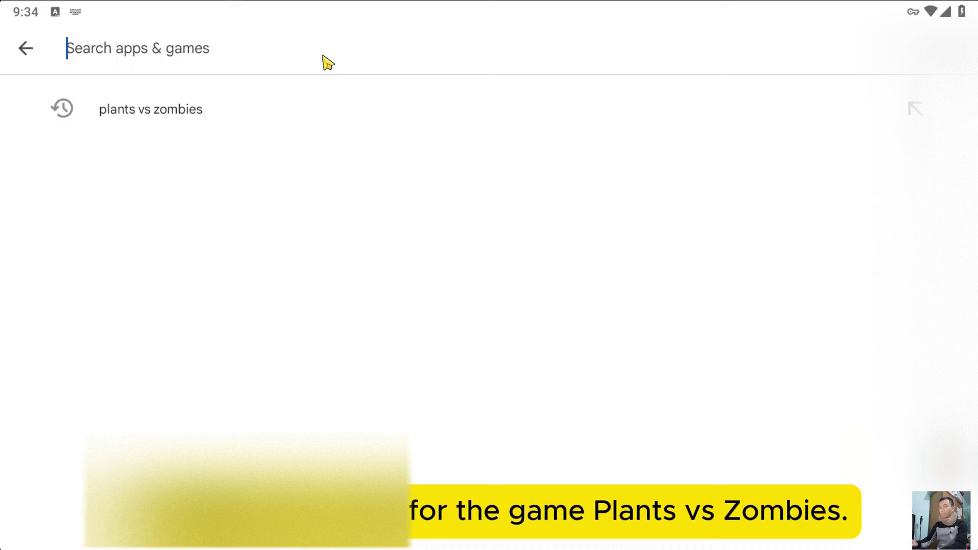
{"action": "type", "text": "pl"}
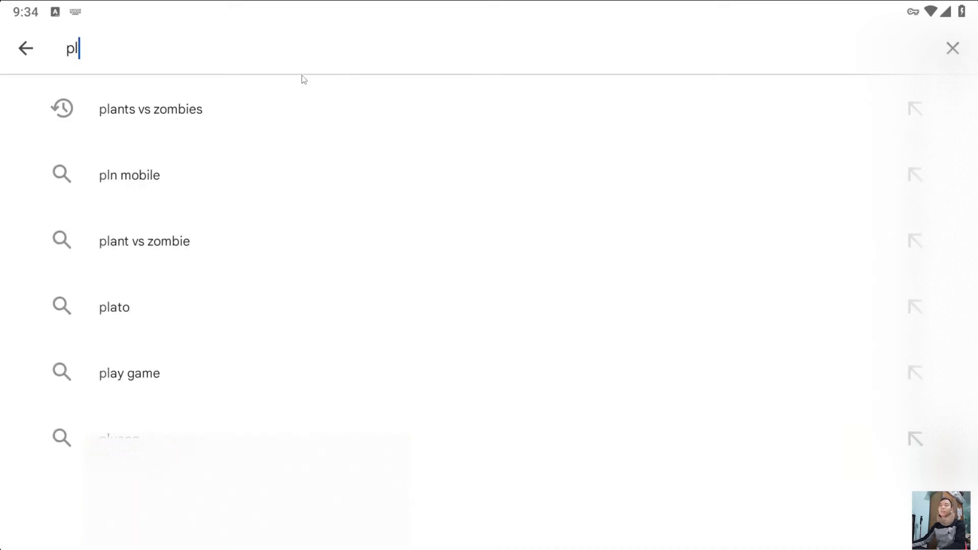
{"action": "left_click", "coordinate": [192, 112]}
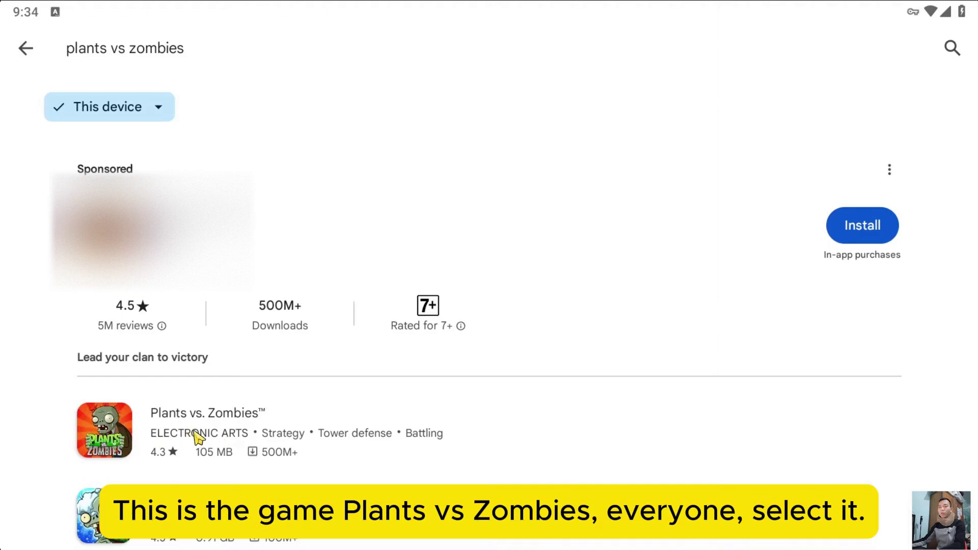
{"action": "left_click", "coordinate": [118, 435]}
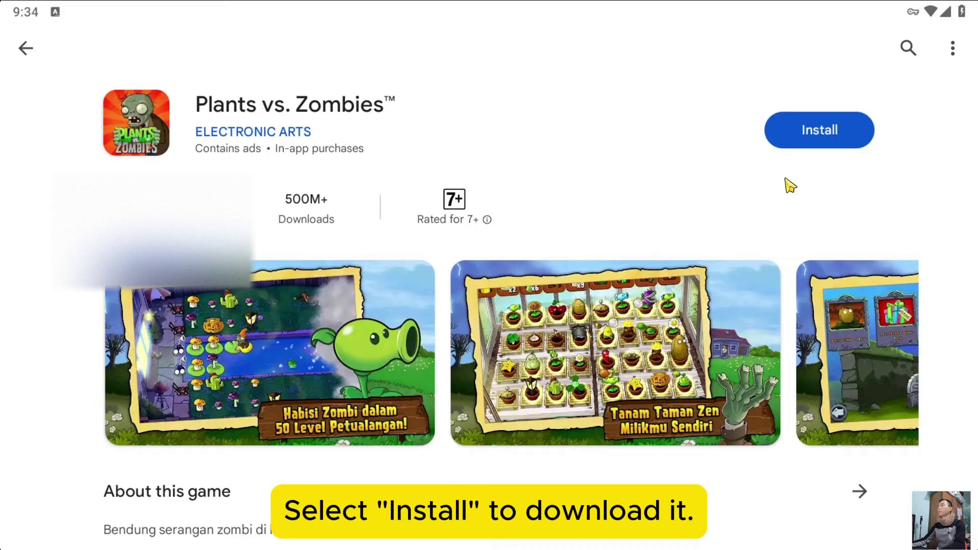
{"action": "left_click", "coordinate": [829, 136]}
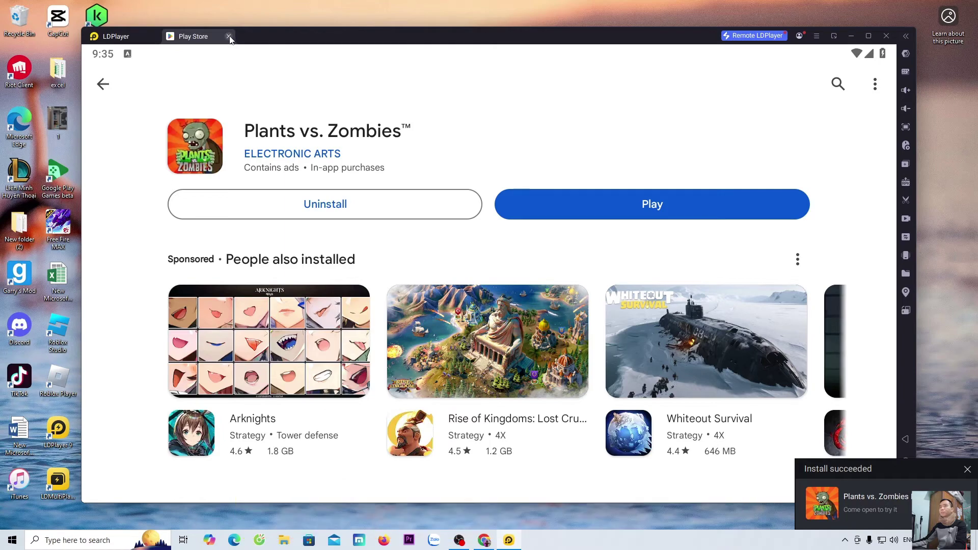
{"action": "left_click", "coordinate": [229, 37]}
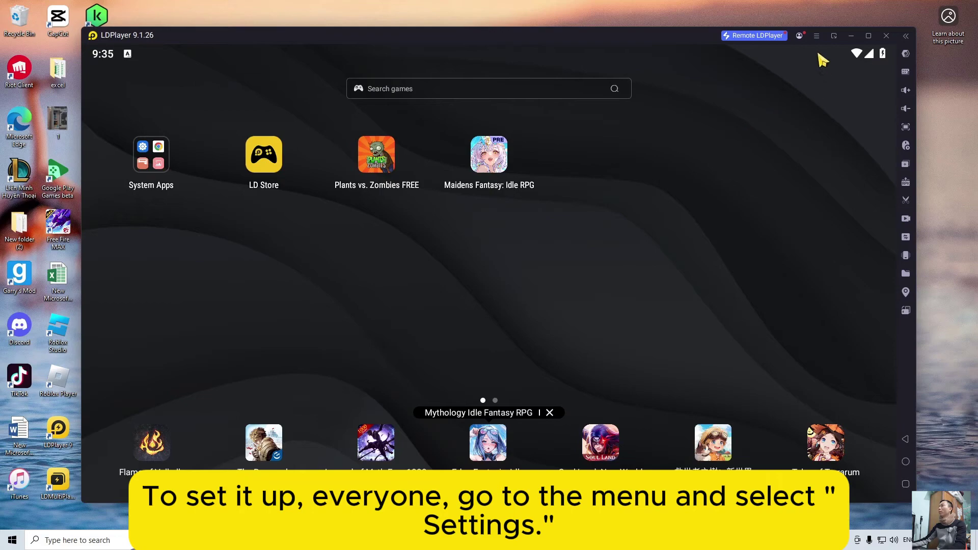
- Review the emulator's Display, Advanced and Model settings and save them
{"action": "left_click", "coordinate": [817, 36]}
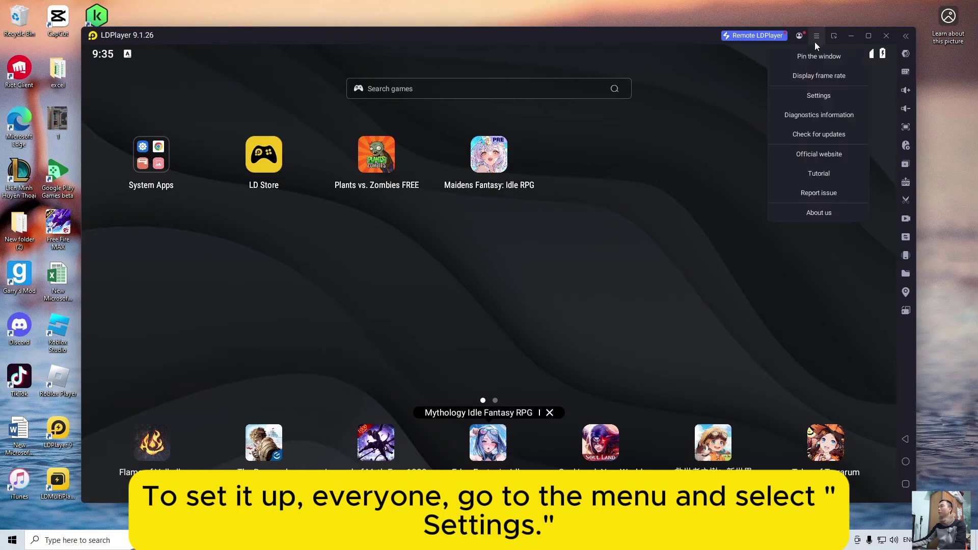
{"action": "left_click", "coordinate": [830, 97]}
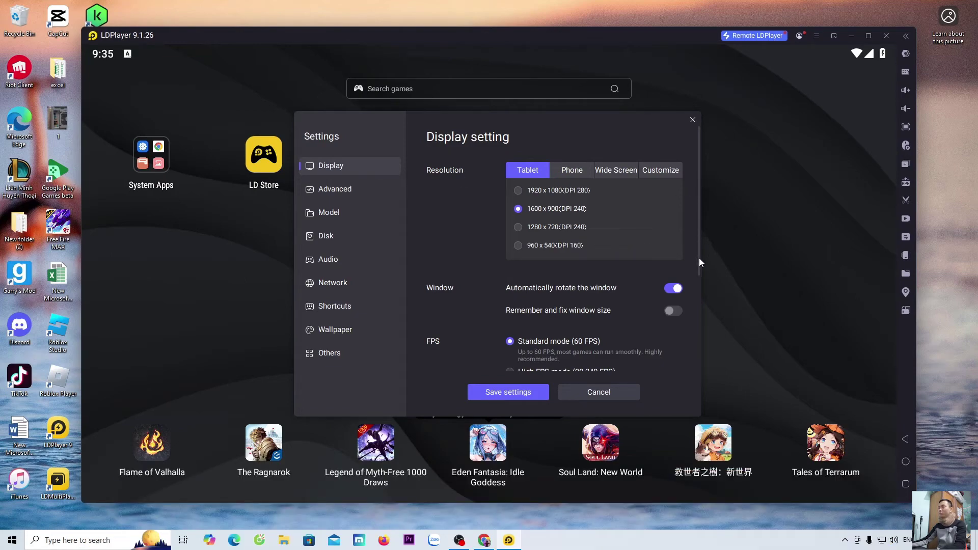
{"action": "scroll", "coordinate": [688, 228], "scroll_direction": "down", "scroll_amount": 3}
{"action": "scroll", "coordinate": [685, 224], "scroll_direction": "up", "scroll_amount": 3}
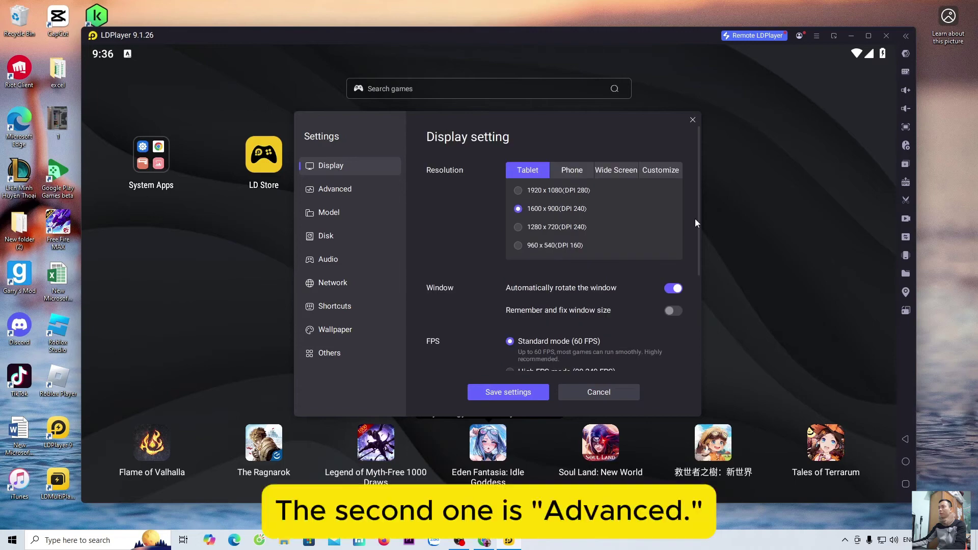
{"action": "left_click", "coordinate": [344, 189]}
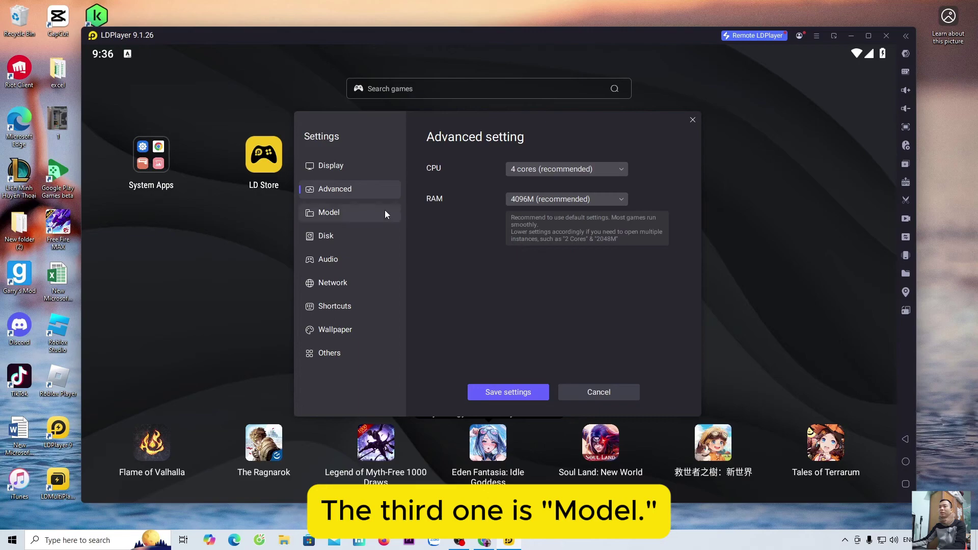
{"action": "left_click", "coordinate": [346, 212]}
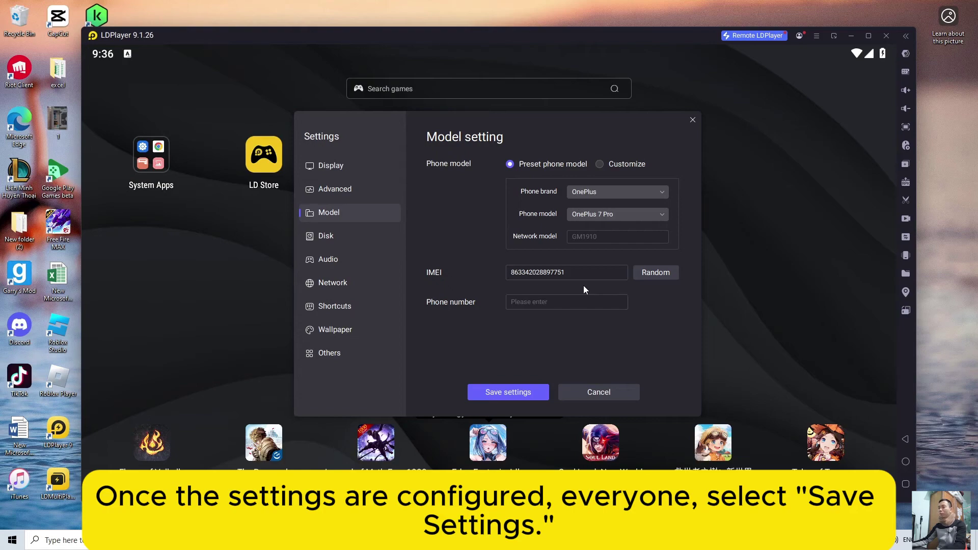
{"action": "left_click", "coordinate": [527, 396]}
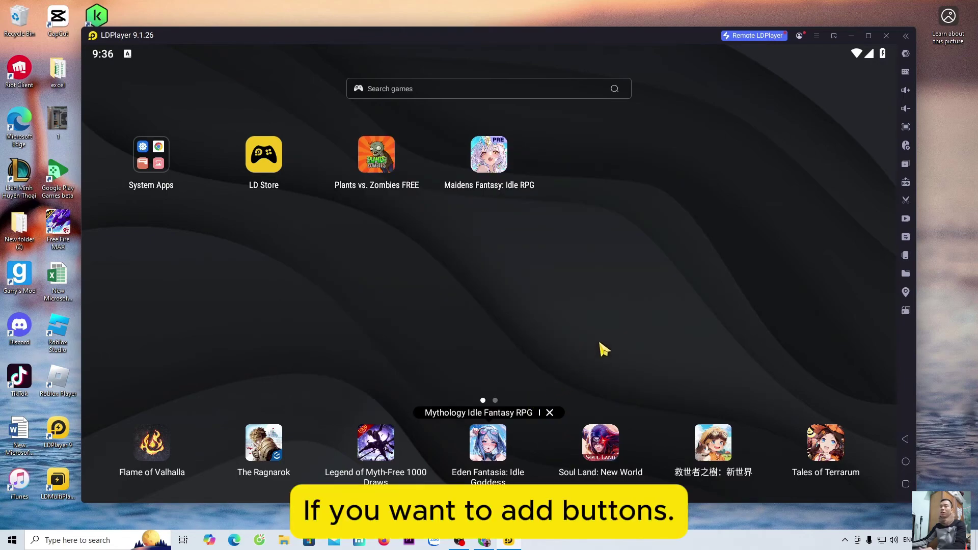
- Add a single-key control, a WASD movement pad, an Alt free-look control and a fire control to the custom keymap, and save it
{"action": "left_click", "coordinate": [908, 75]}
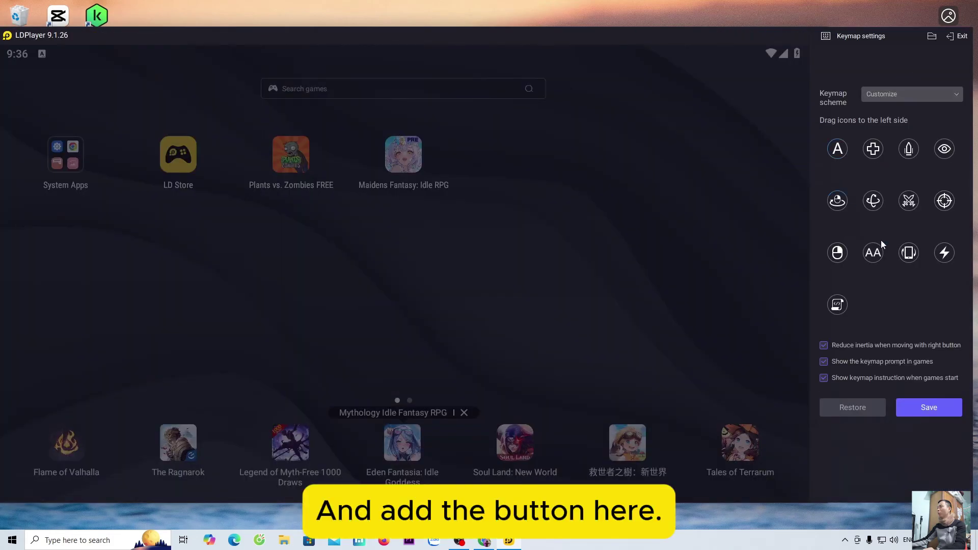
{"action": "left_click_drag", "start_coordinate": [837, 148], "coordinate": [532, 140]}
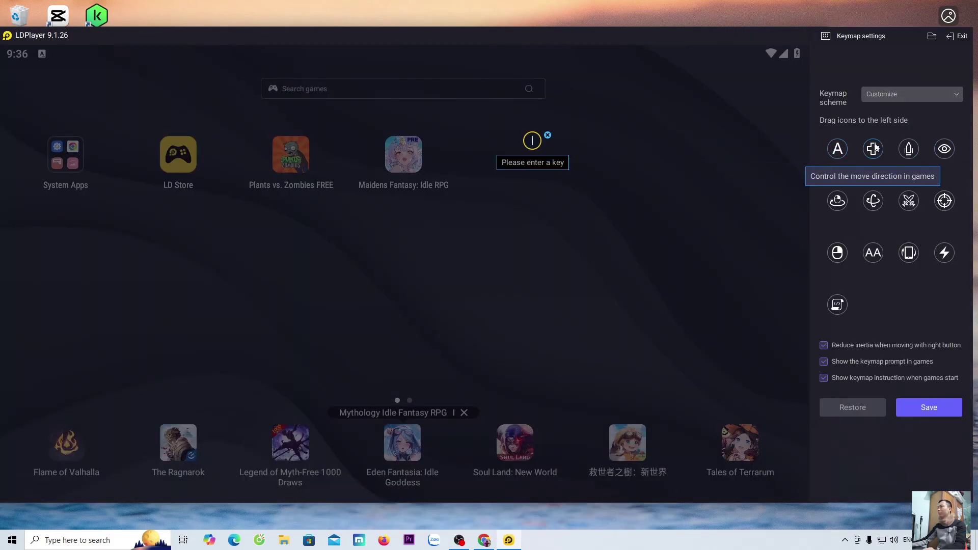
{"action": "left_click_drag", "start_coordinate": [875, 148], "coordinate": [605, 227]}
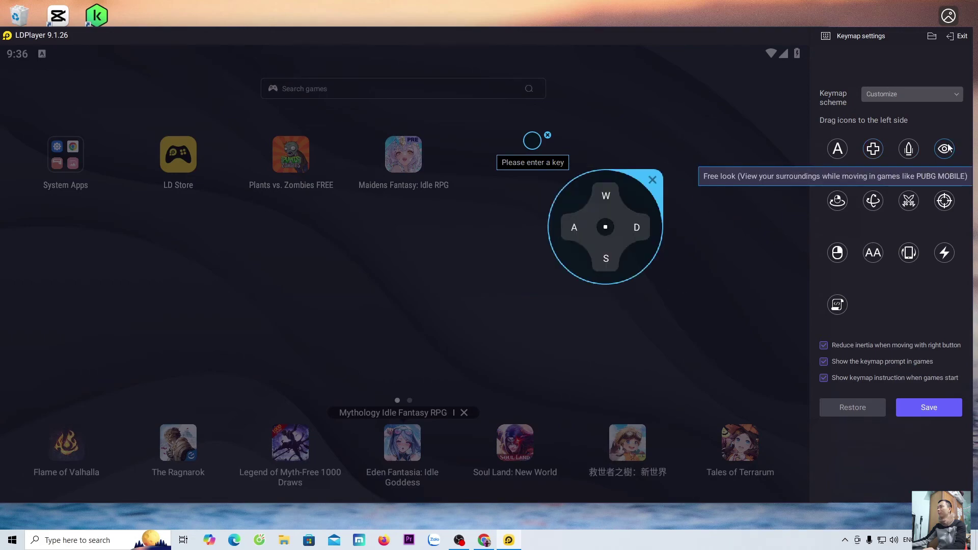
{"action": "left_click_drag", "start_coordinate": [949, 148], "coordinate": [475, 196]}
{"action": "left_click_drag", "start_coordinate": [909, 149], "coordinate": [413, 270]}
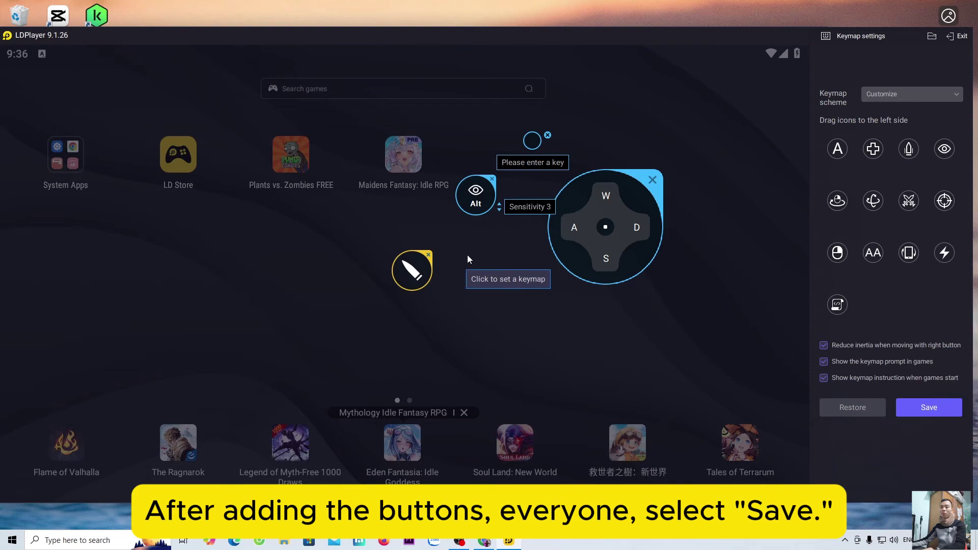
{"action": "left_click", "coordinate": [939, 408]}
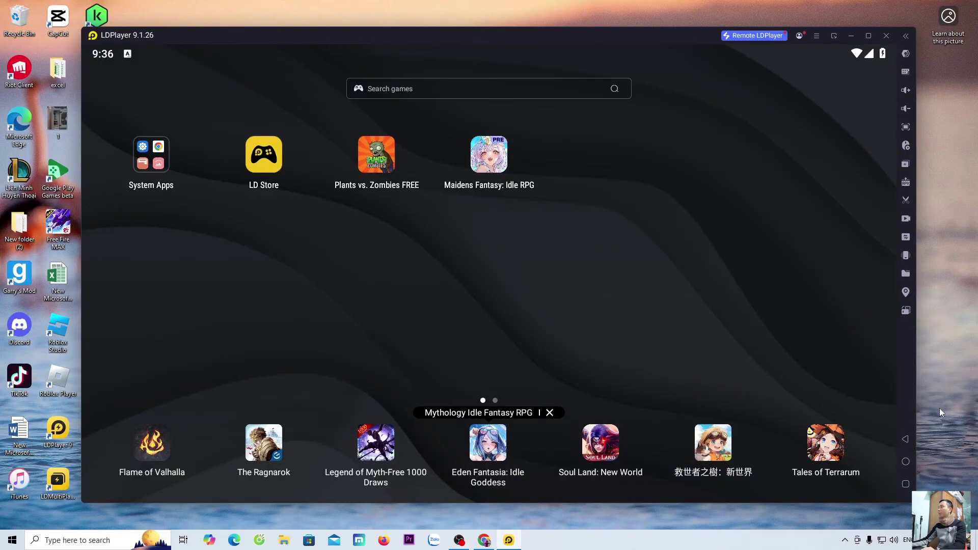
- Raise and lower the emulator's sound volume by one level each, and launch Plants vs. Zombies FREE
{"action": "left_click", "coordinate": [901, 90]}
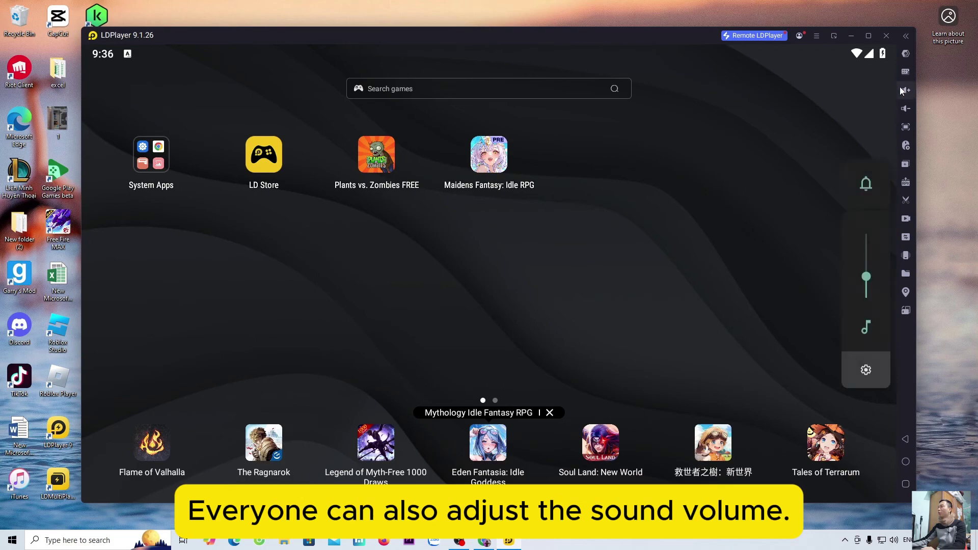
{"action": "left_click", "coordinate": [906, 108]}
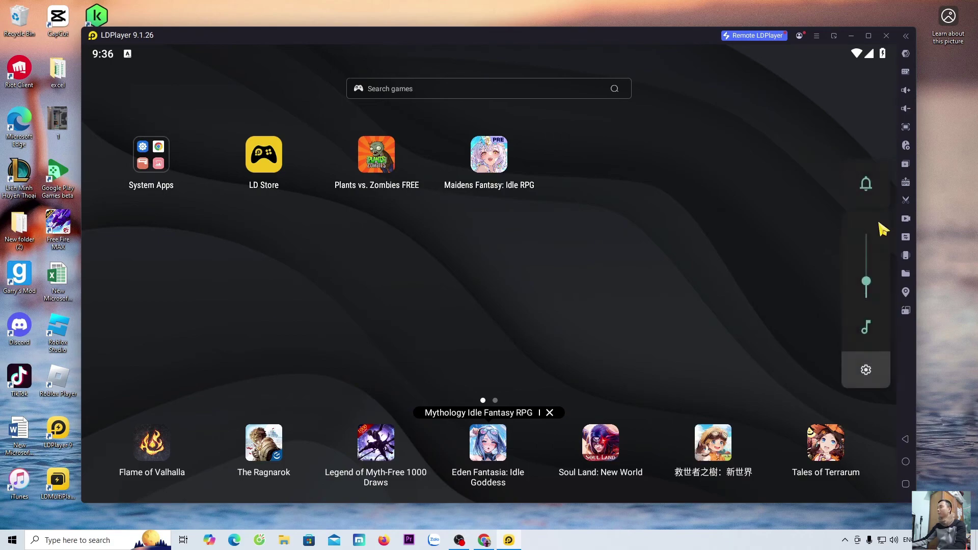
{"action": "left_click", "coordinate": [371, 158]}
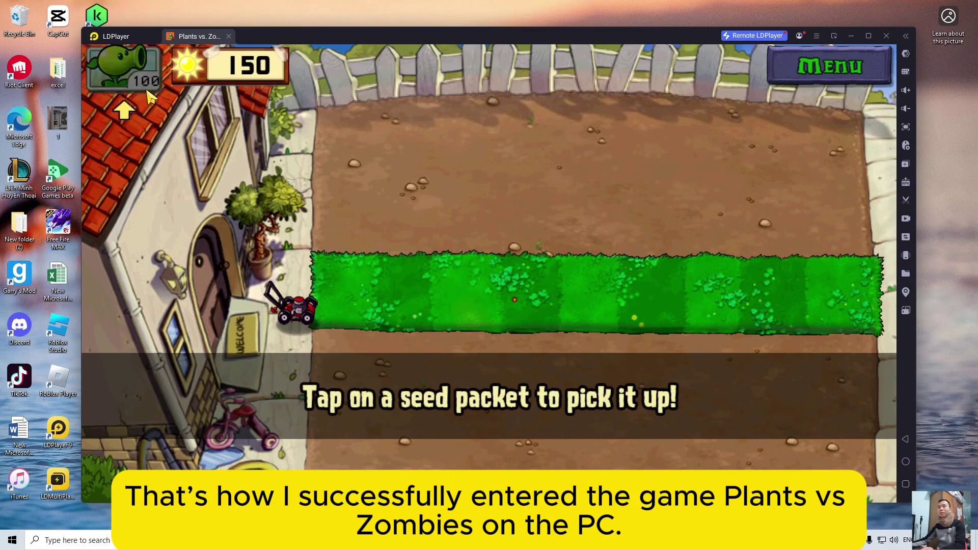
- Plant Peashooters on the first and second grass tiles, collecting the falling sun and leaving full-screen view in between
{"action": "left_click", "coordinate": [131, 79]}
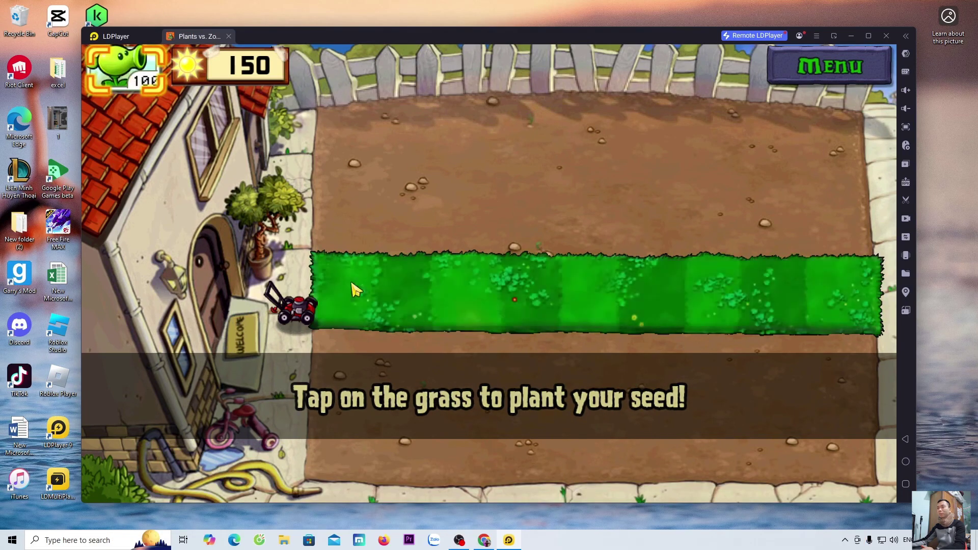
{"action": "left_click", "coordinate": [351, 286]}
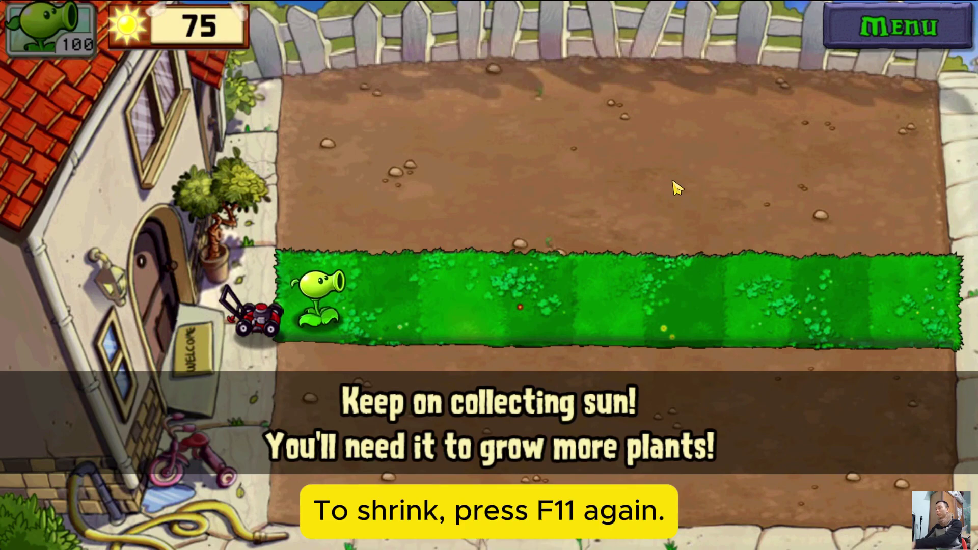
{"action": "key", "text": "F11"}
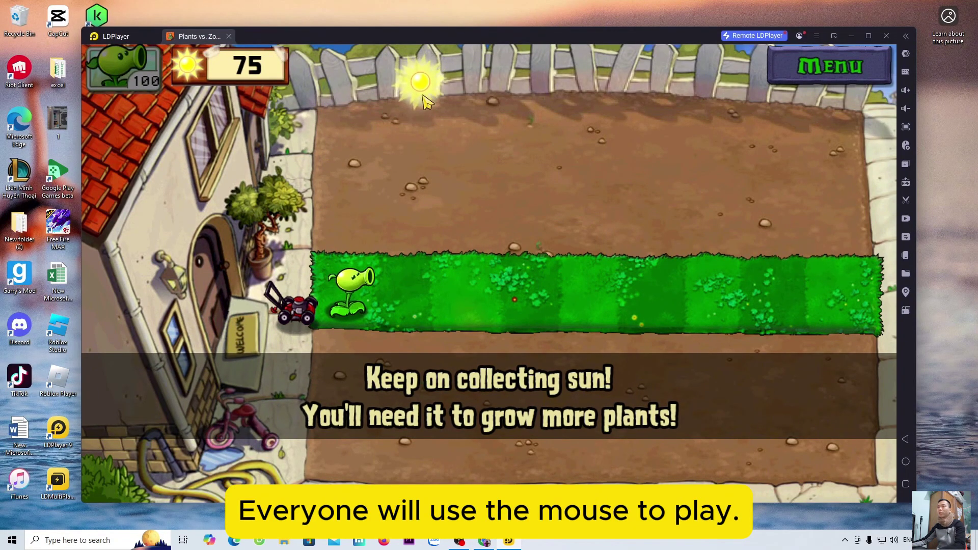
{"action": "left_click", "coordinate": [433, 93]}
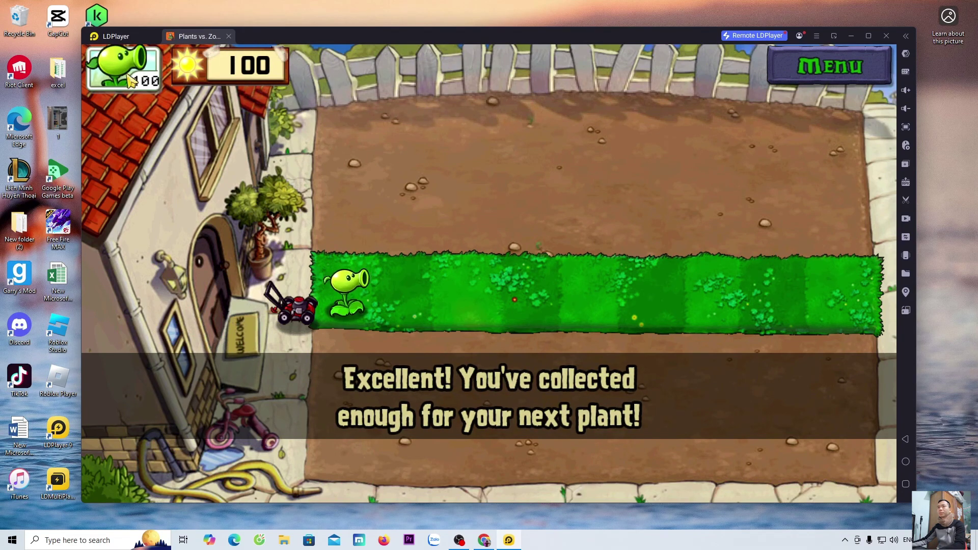
{"action": "left_click", "coordinate": [412, 294]}
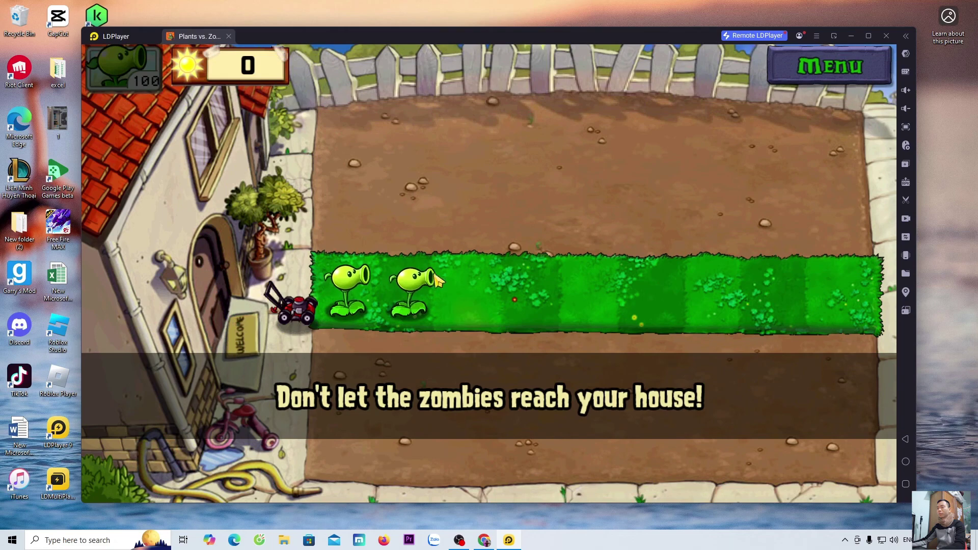
- Collect the falling suns until another Peashooter is affordable and plant it on the third grass tile
{"action": "left_click", "coordinate": [533, 95]}
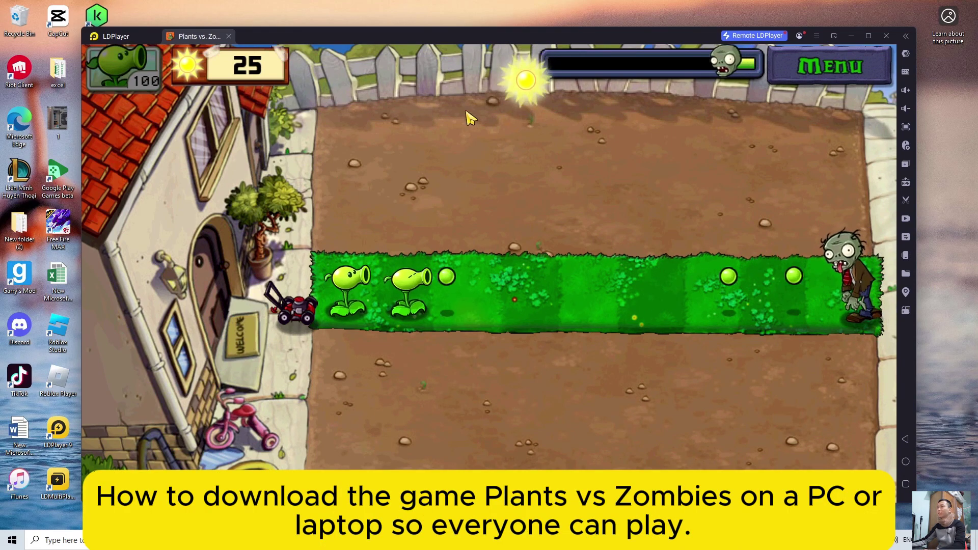
{"action": "left_click", "coordinate": [524, 120]}
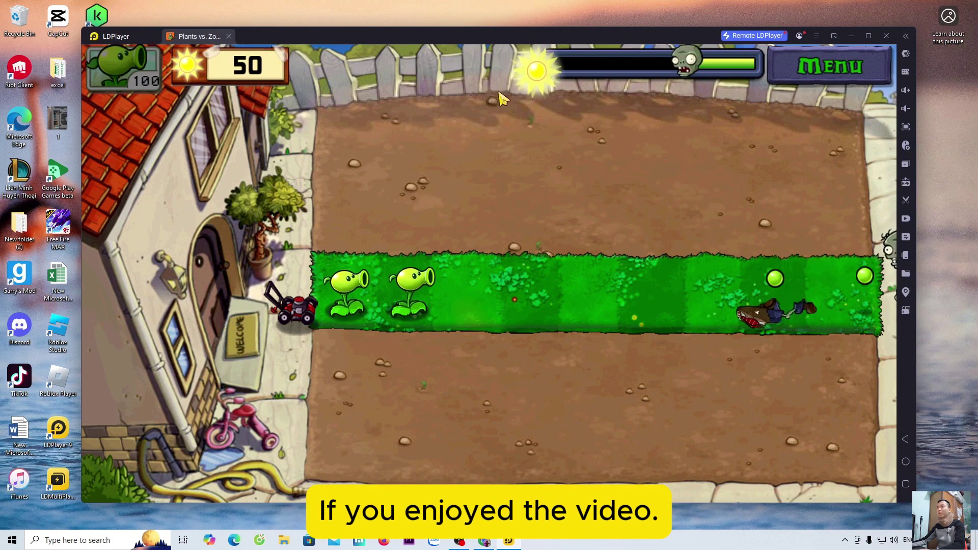
{"action": "left_click", "coordinate": [532, 81]}
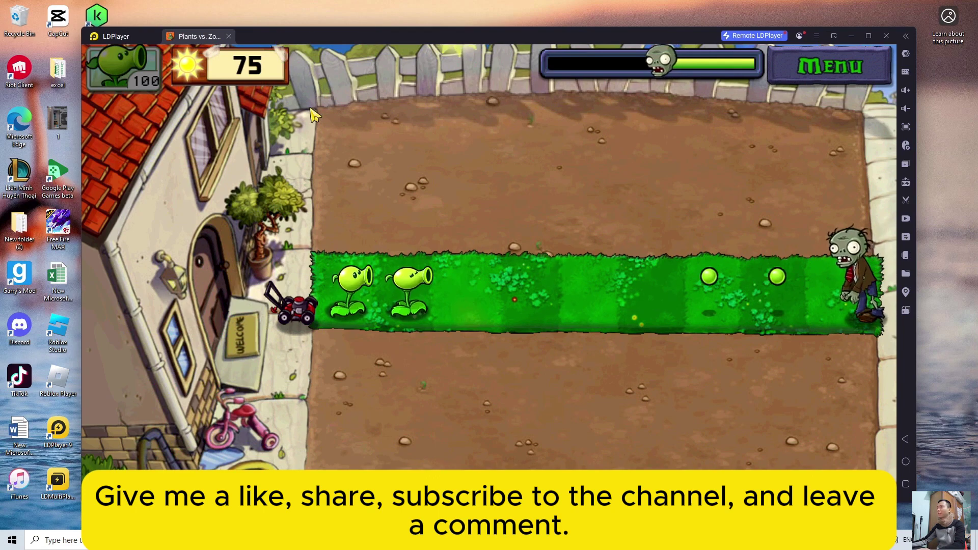
{"action": "left_click", "coordinate": [466, 80]}
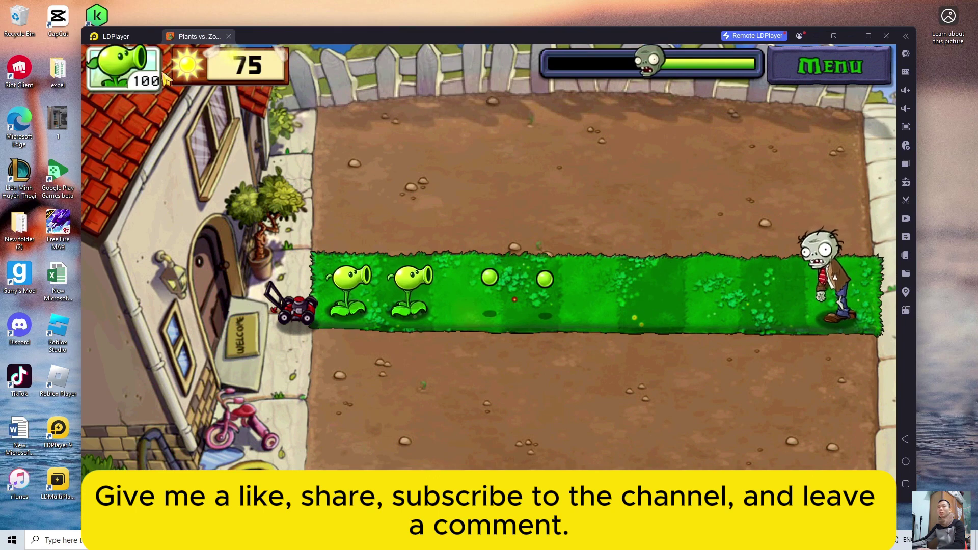
{"action": "left_click", "coordinate": [489, 304]}
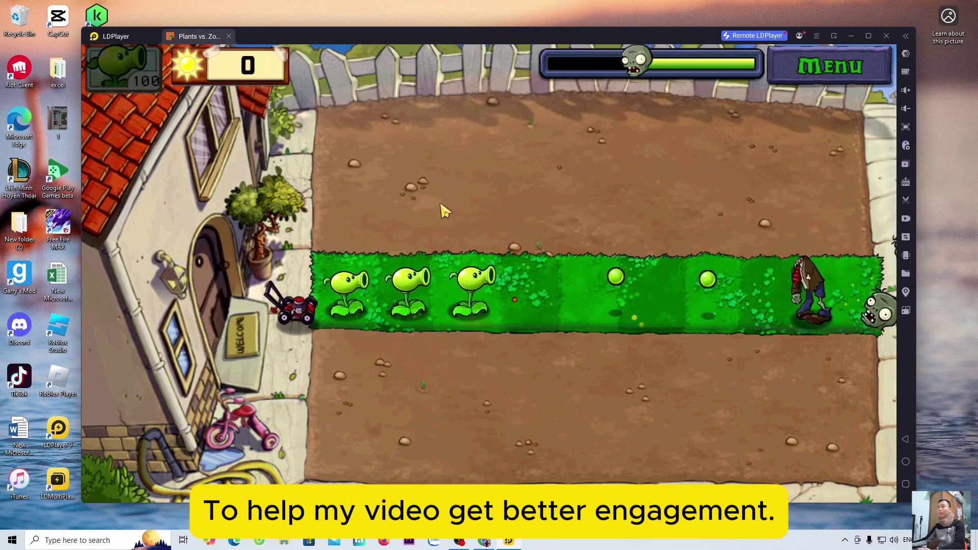